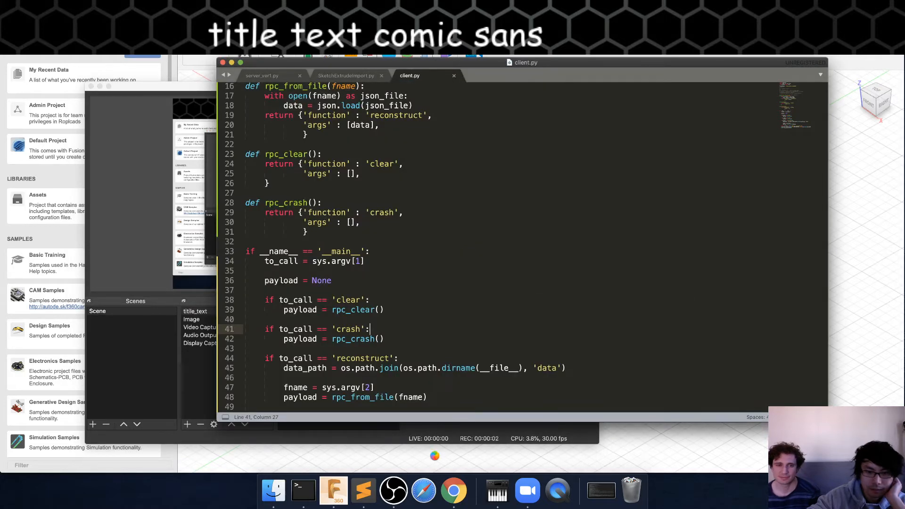
- View the reconstructed five-extrude block in Fusion 360, then bring OBS forward
click(334, 489)
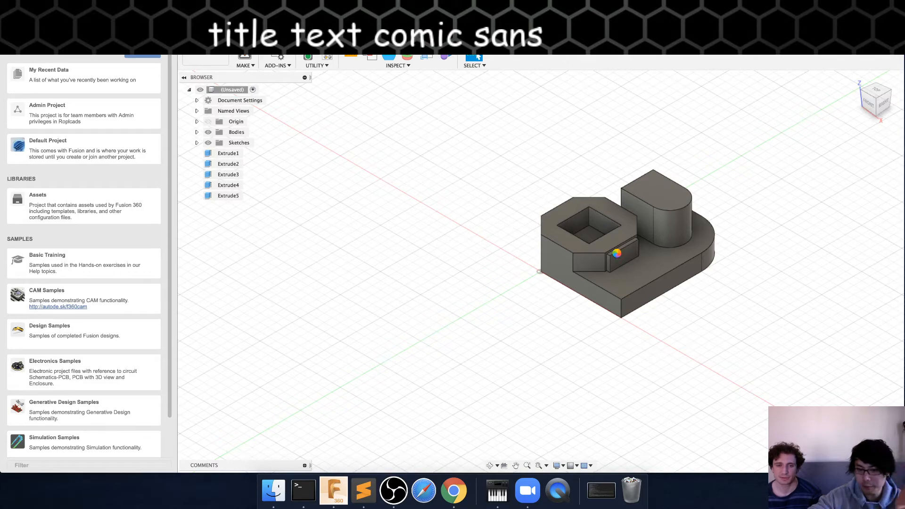
click(393, 490)
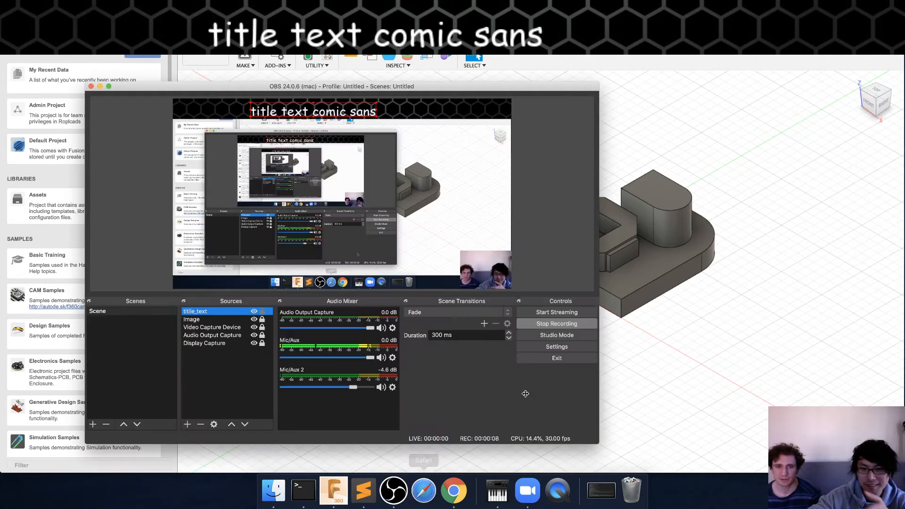
- Run 'python client.py crash' from shell history, then check Fusion 360's now-empty canvas
click(304, 489)
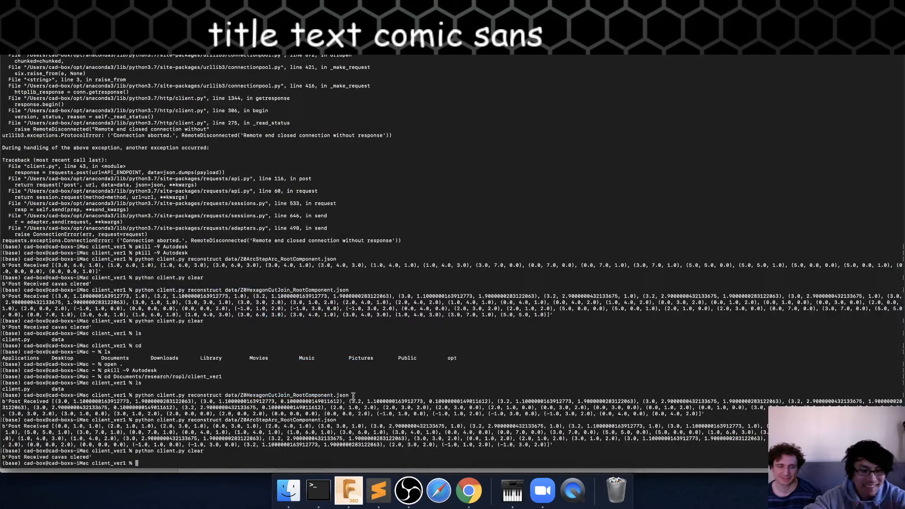
key(Up)
key(BackSpace)
key(BackSpace)
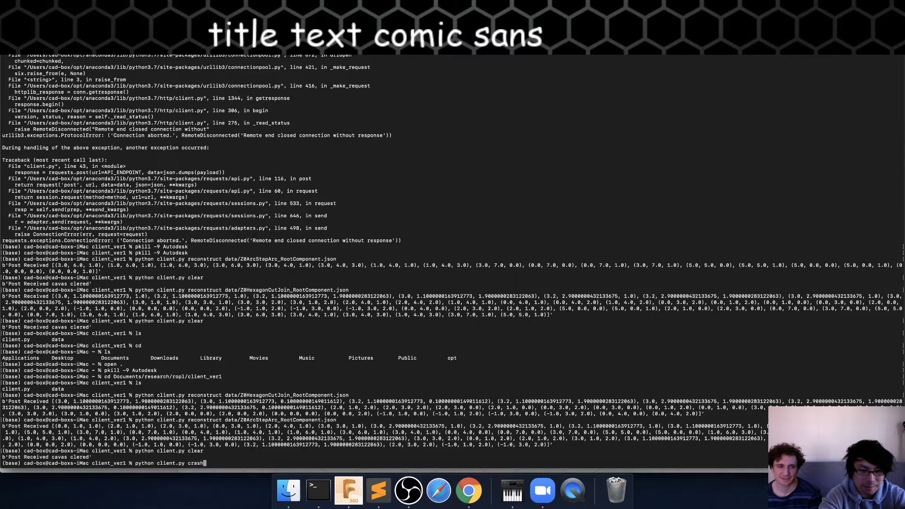
key(Return)
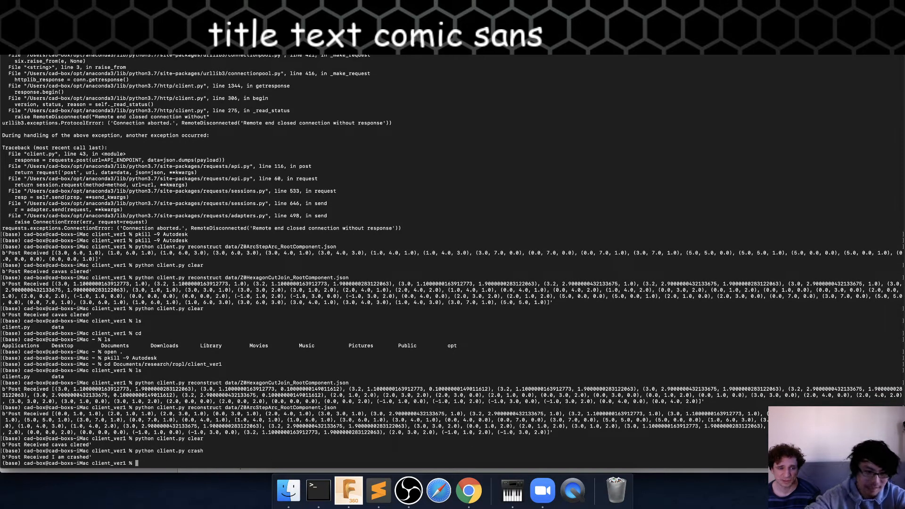
click(354, 493)
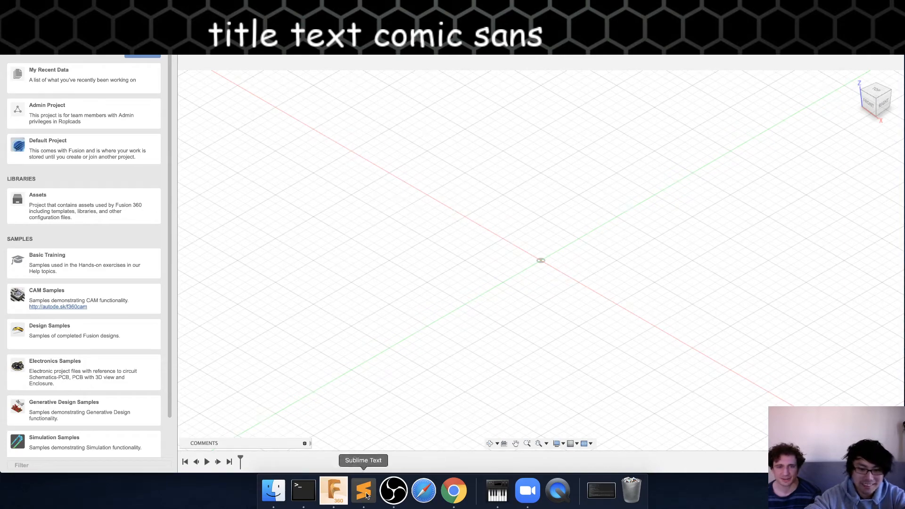
- Rerun the reconstruct for data/Z0ArcStepArc_RootComponent.json from history, receiving coordinates back
click(304, 492)
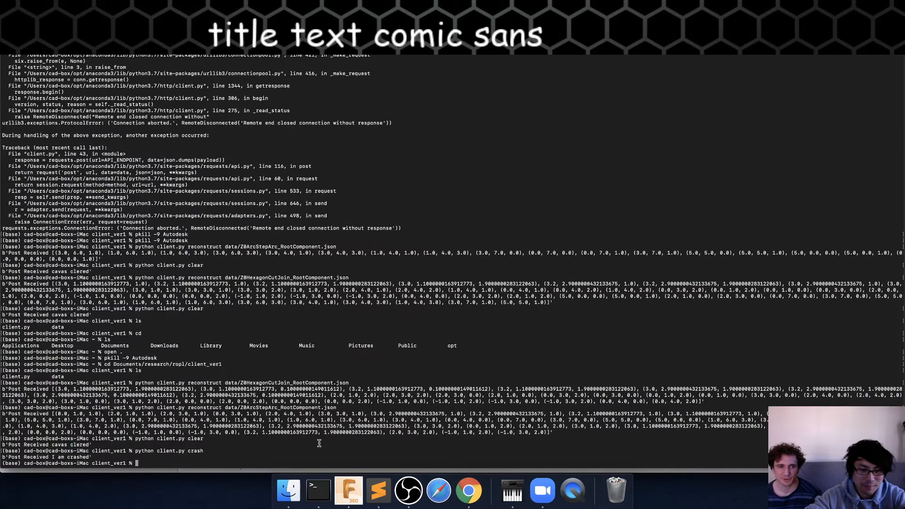
key(Up)
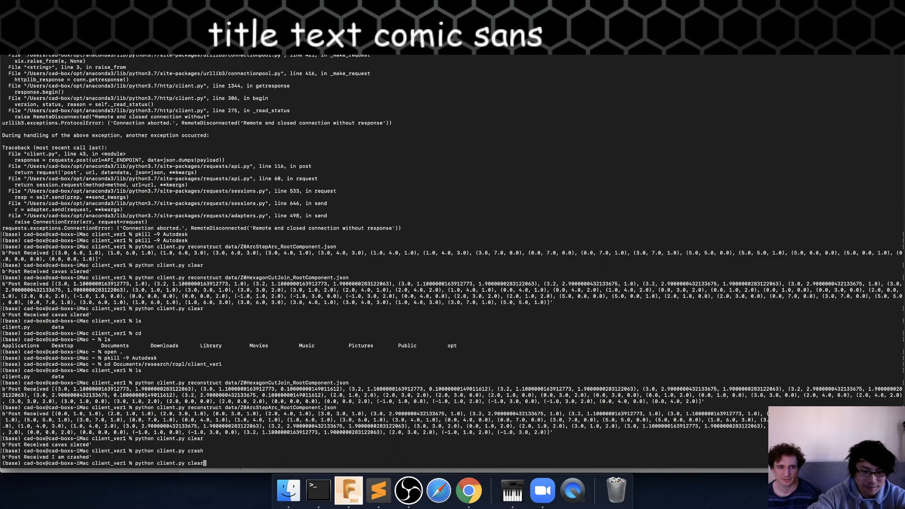
key(Up)
key(Up)
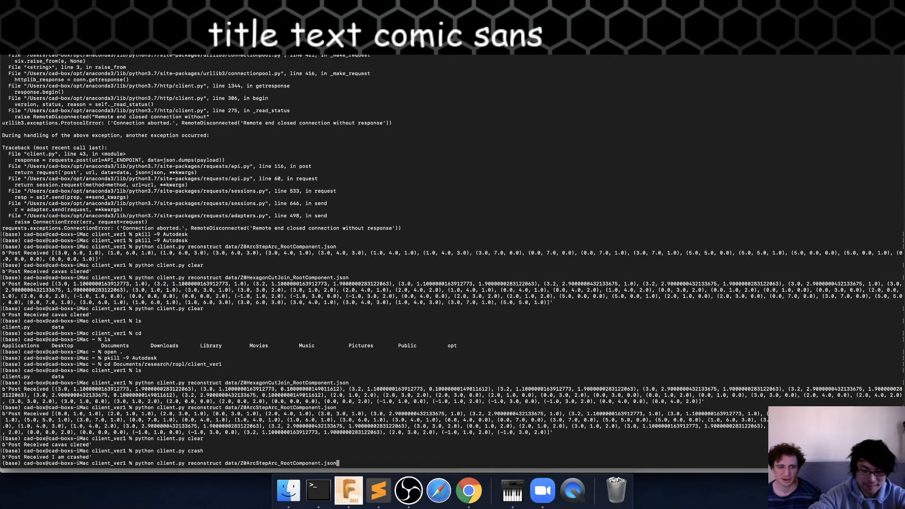
key(Return)
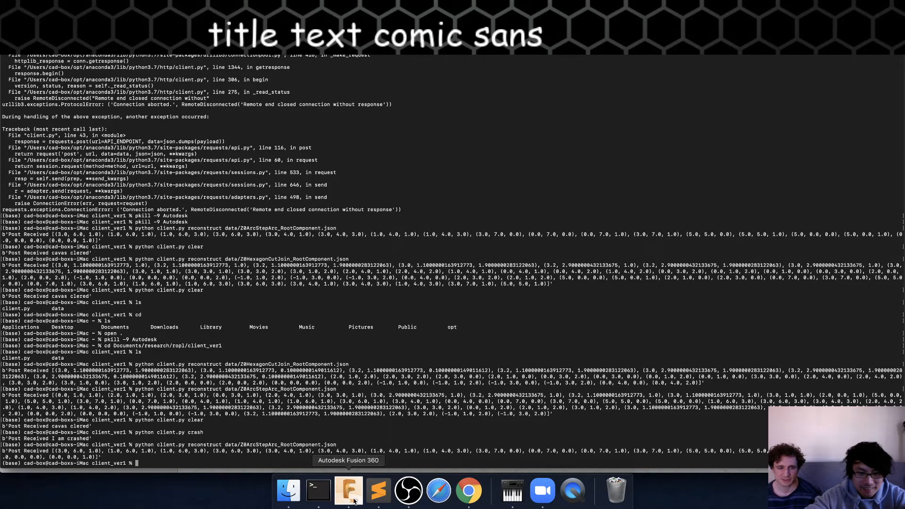
- Minimize Sublime Text, view the stepped ArcStepArc block in Fusion 360, and return to Terminal
click(379, 490)
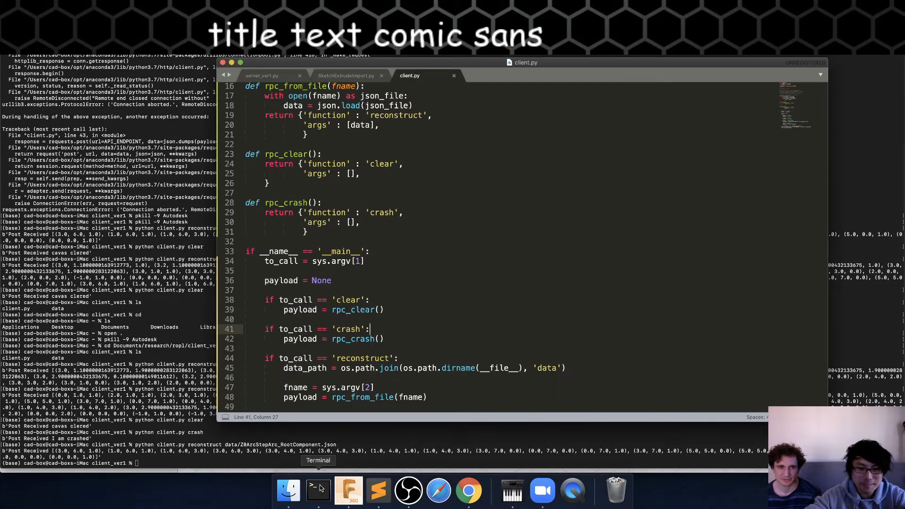
click(232, 63)
click(587, 491)
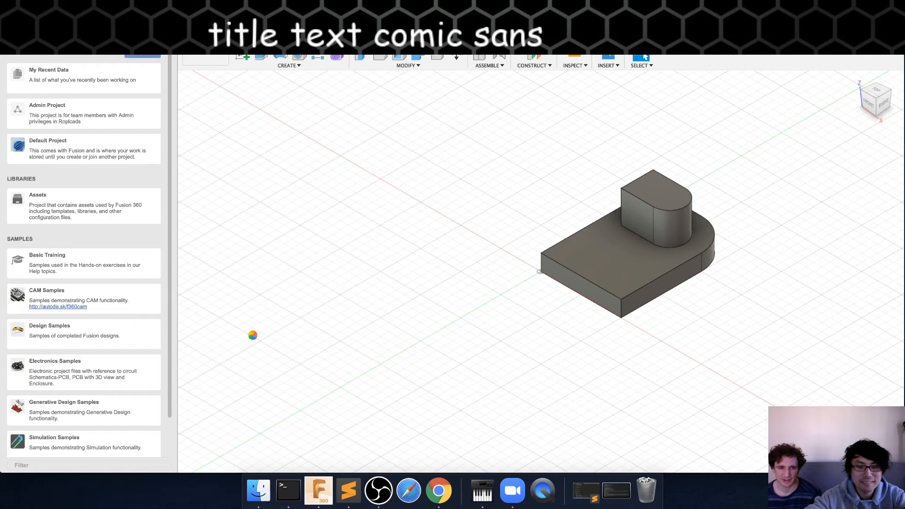
click(287, 490)
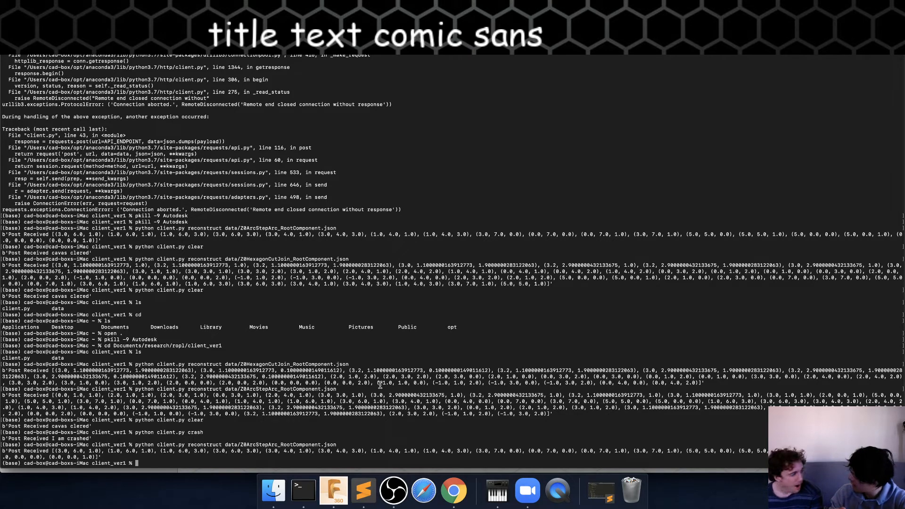
- Send a crash request, then rerun the ArcStepArc reconstruct from history
key(Up)
key(Up)
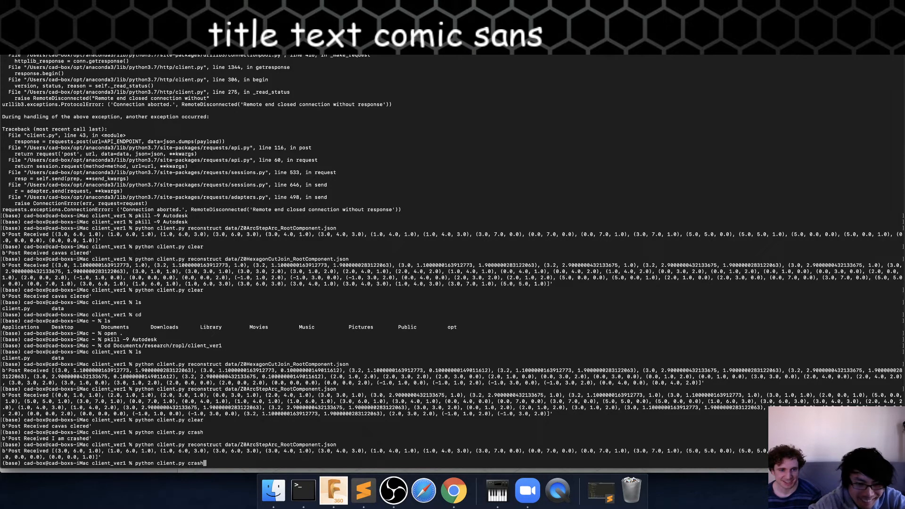
key(Return)
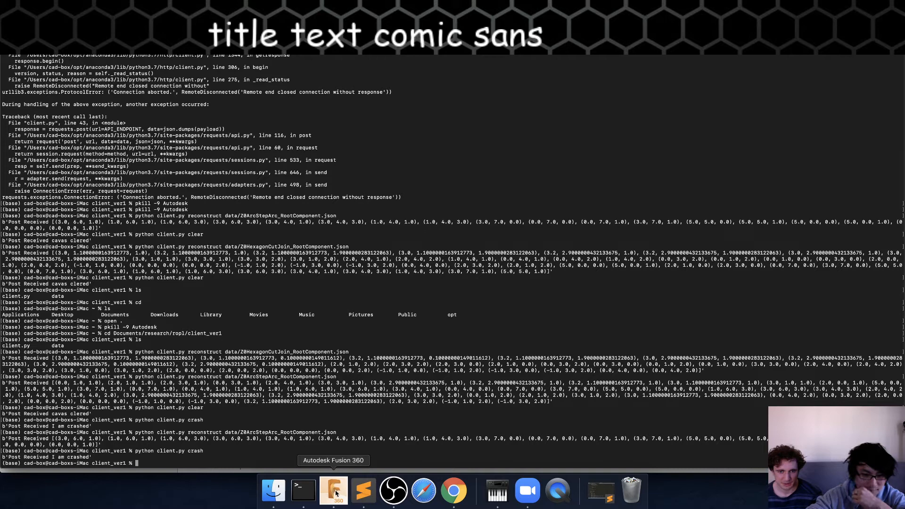
key(Up)
key(Up)
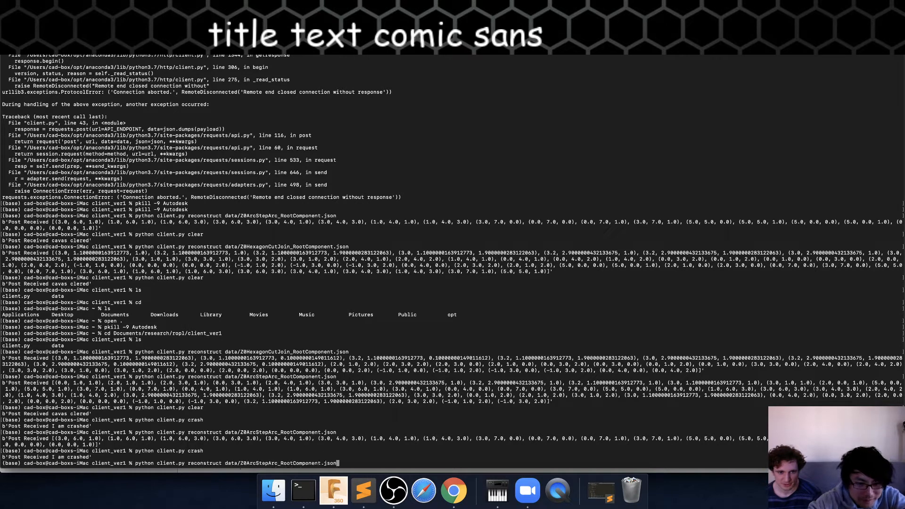
key(Return)
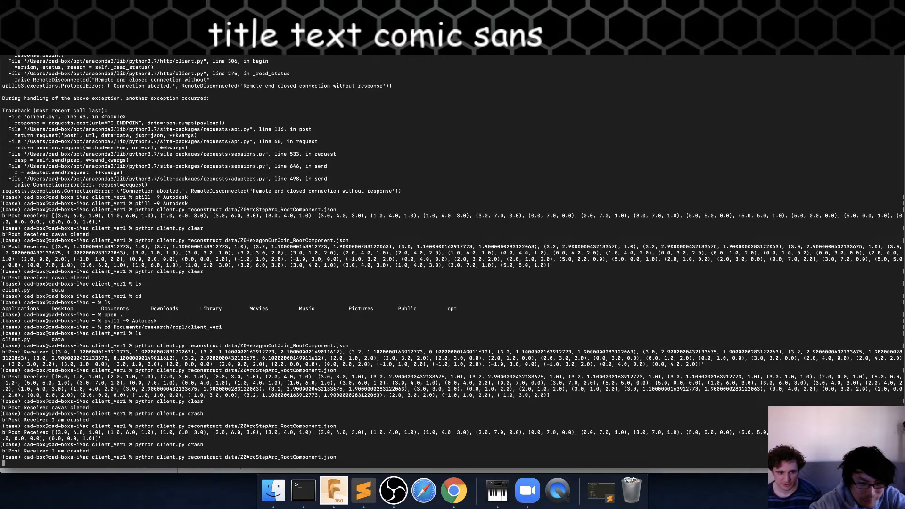
- Send another crash request and recall the reconstruct command to edit its path to 'data/Z'
key(Up)
key(Up)
key(Return)
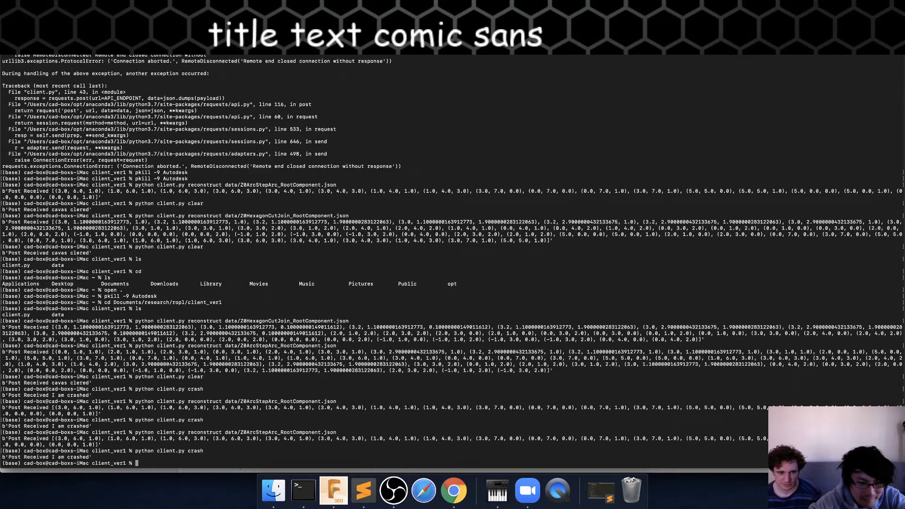
key(Up)
key(Up)
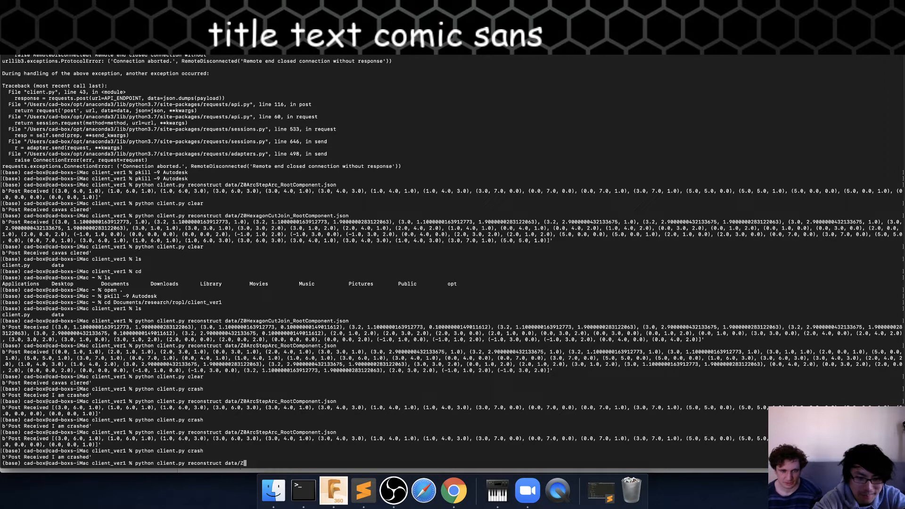
text(Z0)
- Tab-complete and run reconstruct data/Z0HexagonCutJoin_RootComponent.json, then send a crash request
key(Tab)
text(H)
key(Tab)
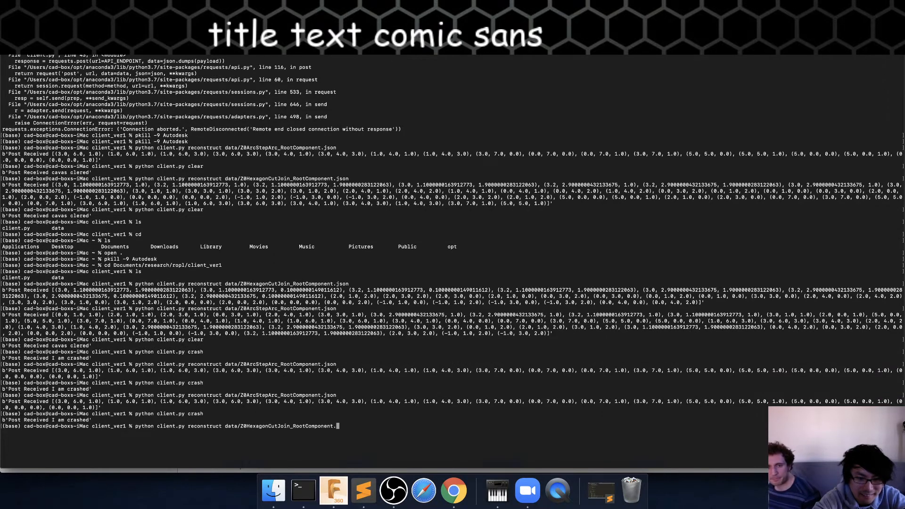
text(j)
key(Tab)
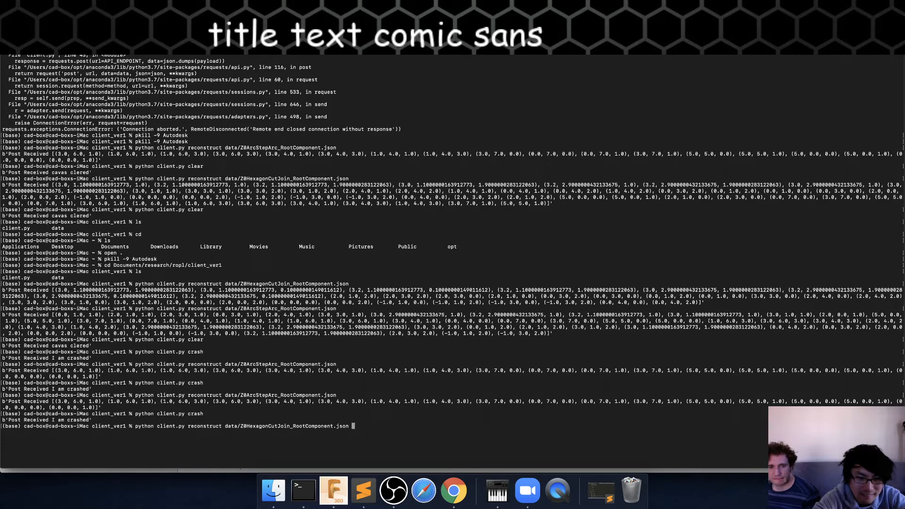
key(Return)
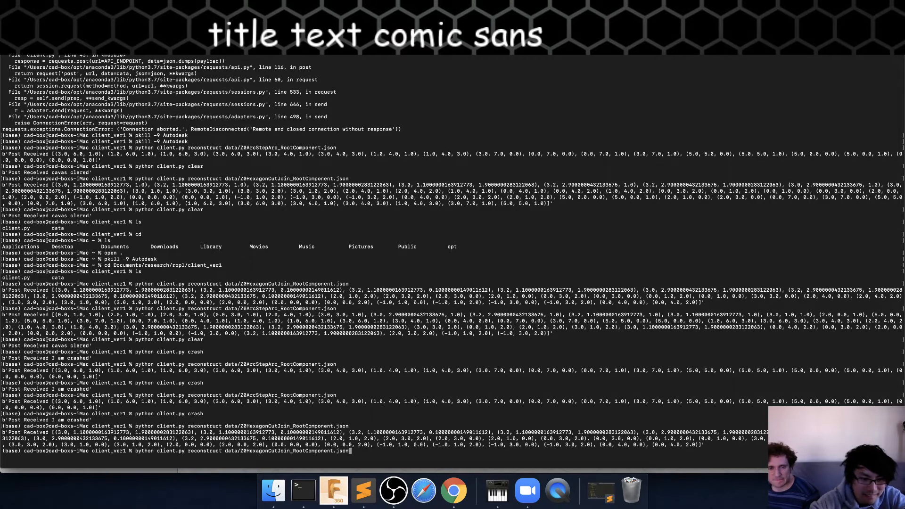
text(python client.py crash)
key(Return)
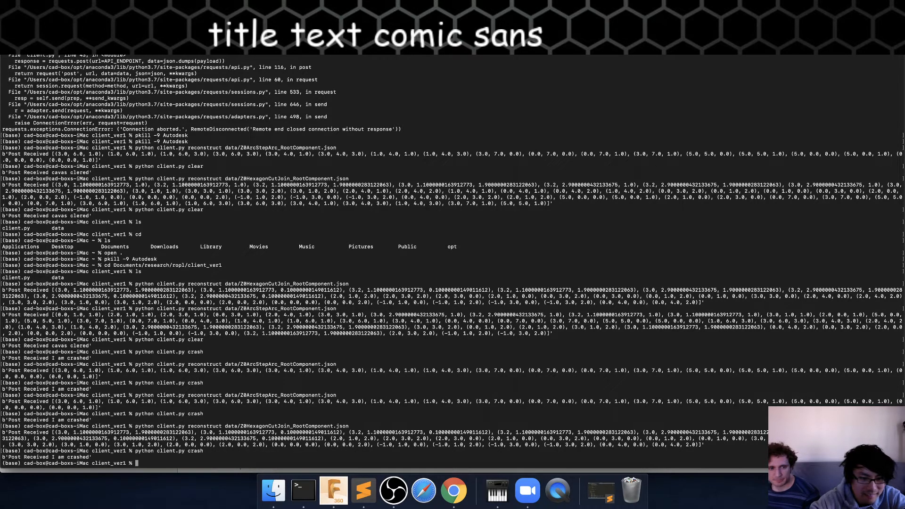
- Rerun the ArcStepArc reconstruct from history, then send a crash request
key(Up)
key(Up)
key(Up)
key(Up)
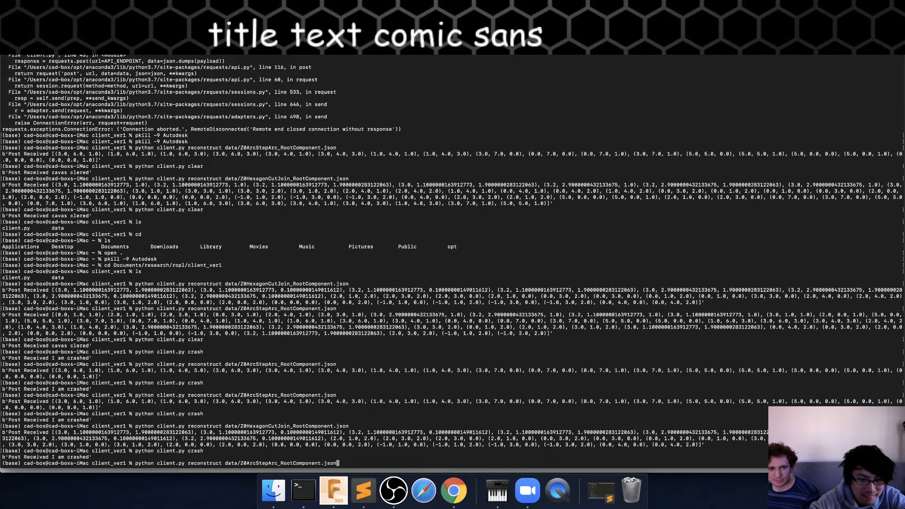
key(Return)
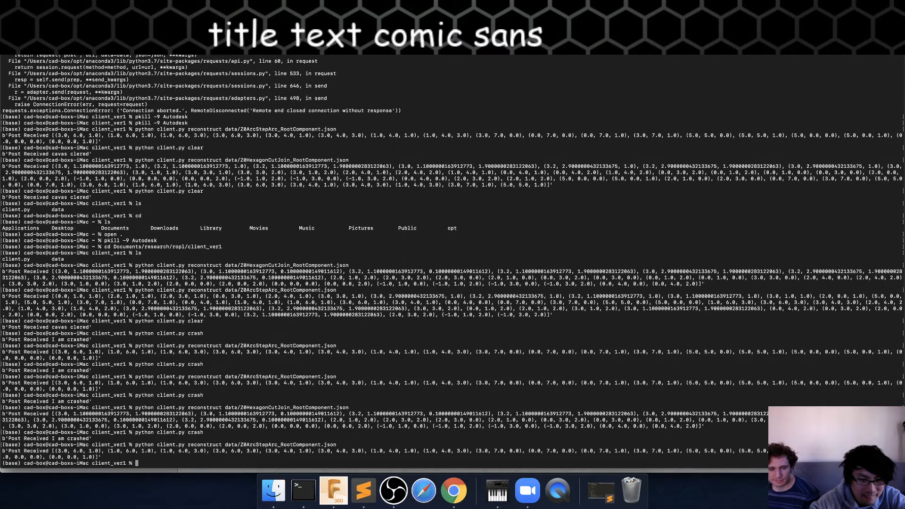
key(Up)
key(Up)
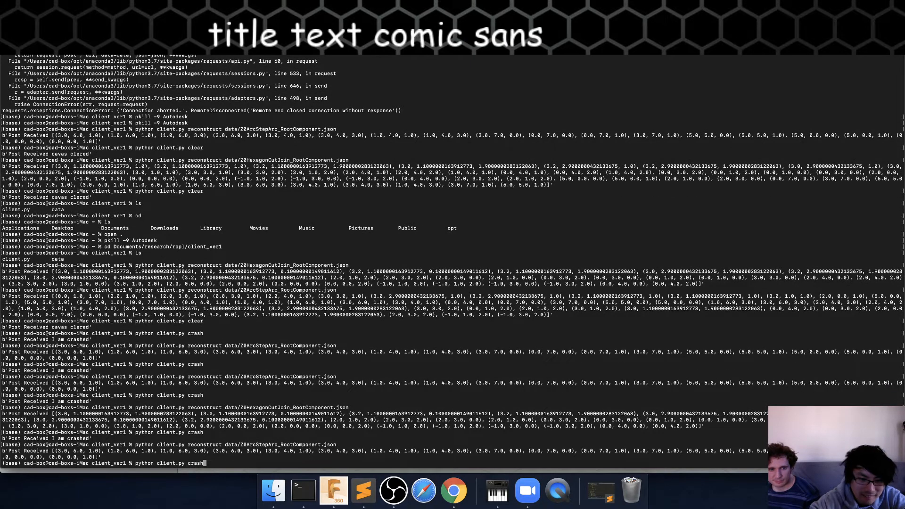
key(Return)
- Rerun the HexagonCutJoin reconstruct from history, receiving its coordinate data
key(Up)
key(Up)
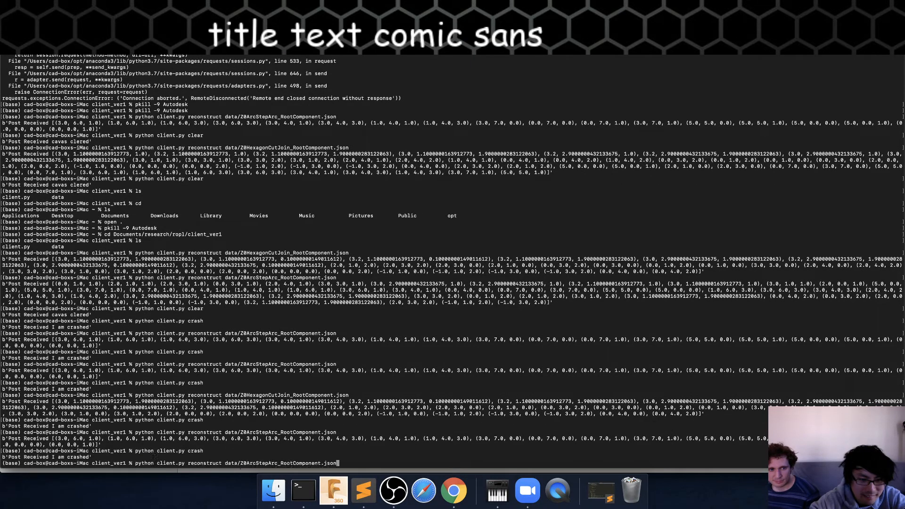
key(Up)
key(Up)
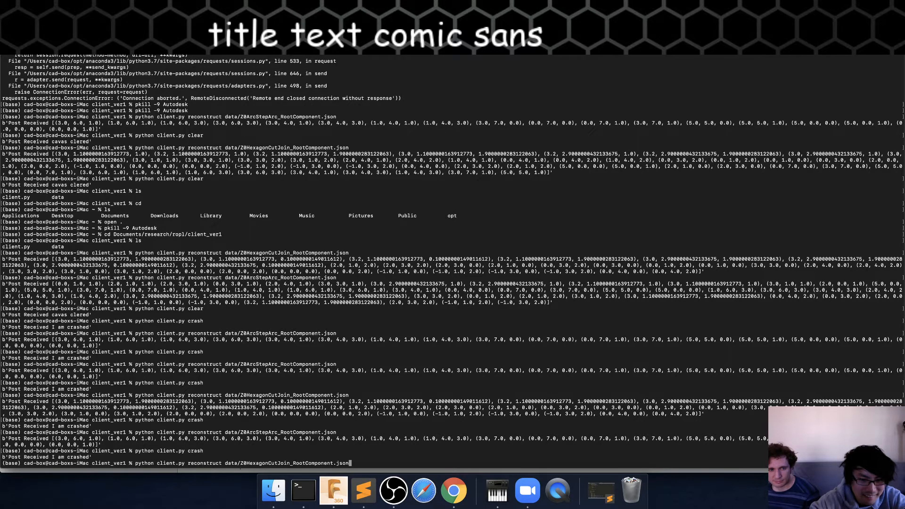
key(Return)
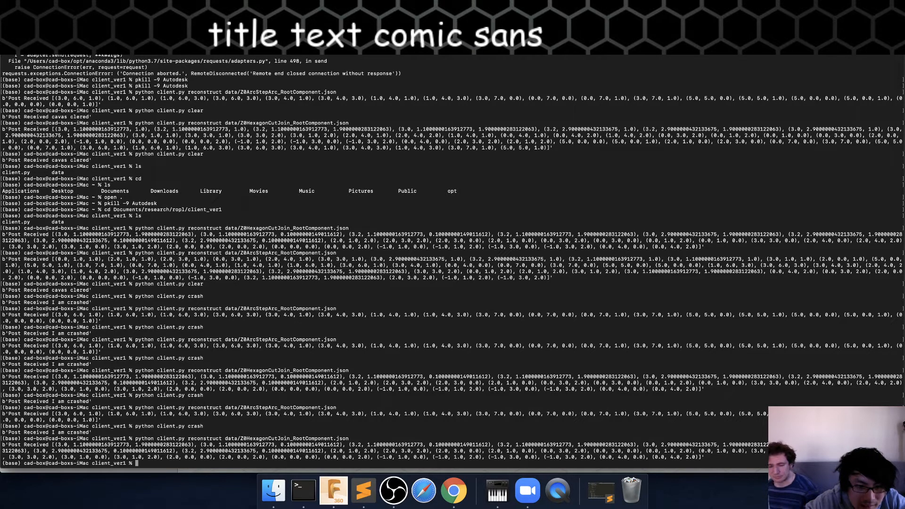
text(python client.py crash)
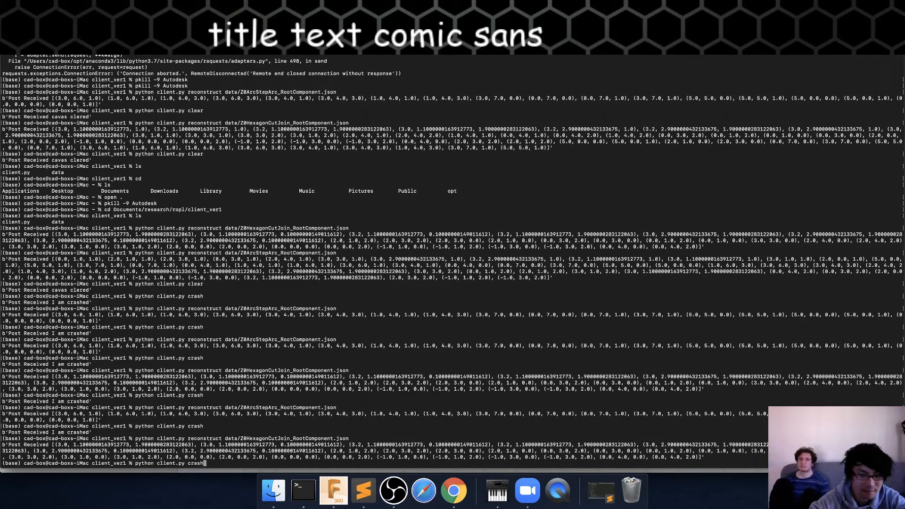
- Run the ArcStepArc reconstruct, send a crash request, then rerun the ArcStepArc reconstruct
key(Up)
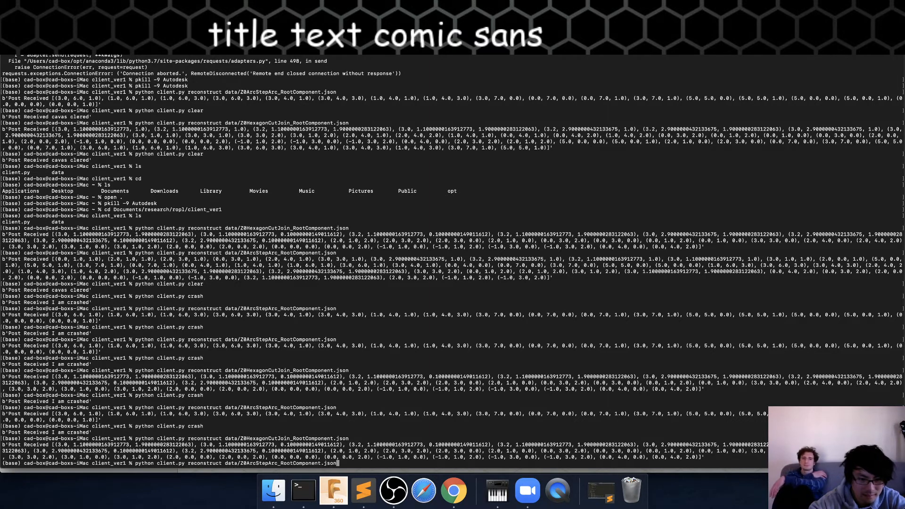
key(Return)
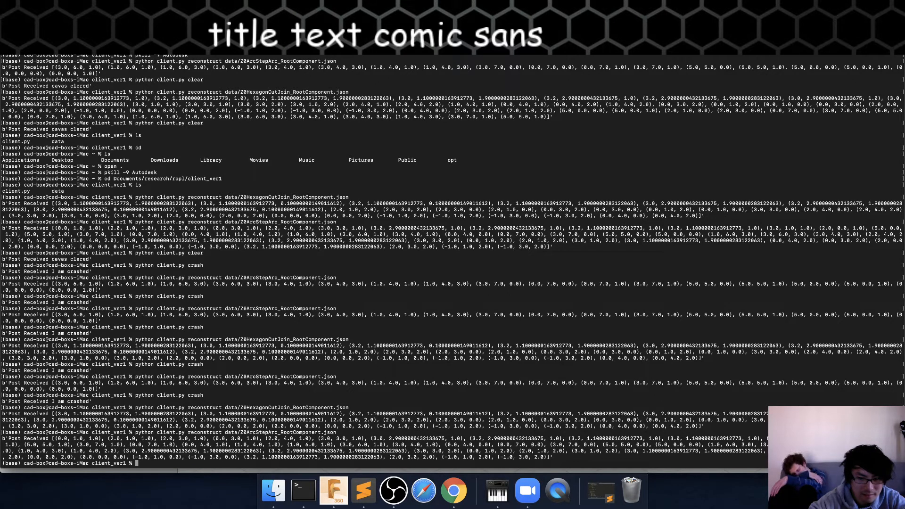
key(Up)
key(Up)
key(Return)
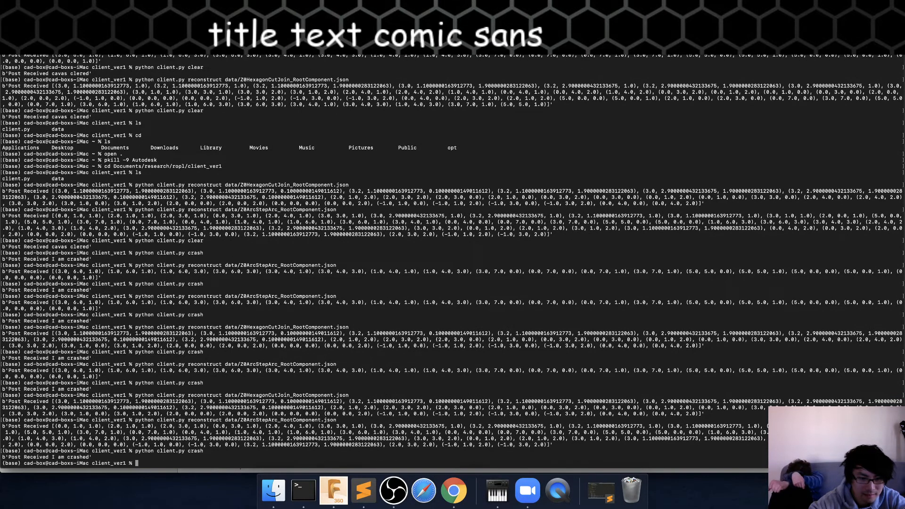
key(Up)
key(Up)
key(Return)
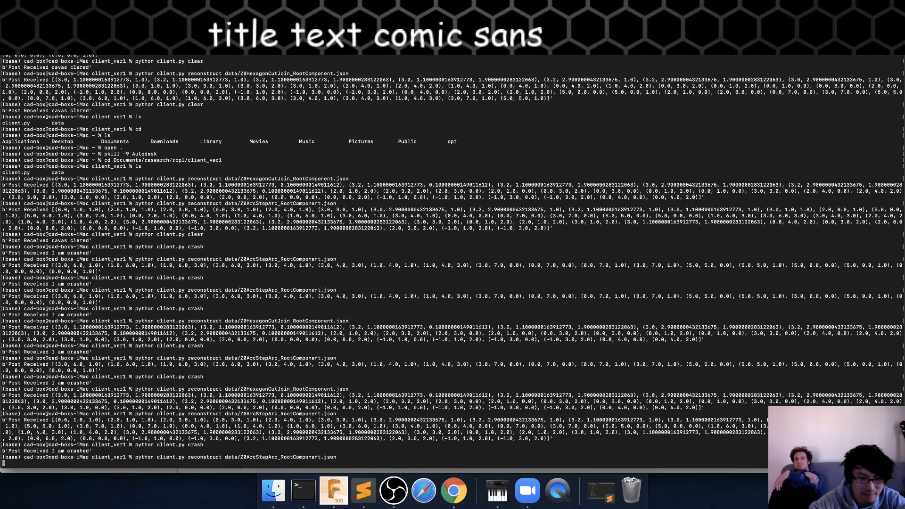